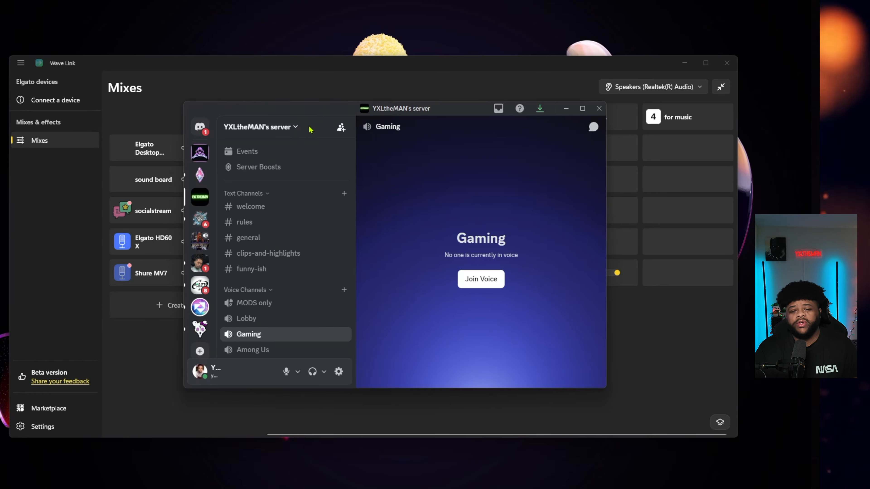
Minimize Discord and browse the Marketplace's microphone effects through to the Compressor (macOS) page
left_click(567, 109)
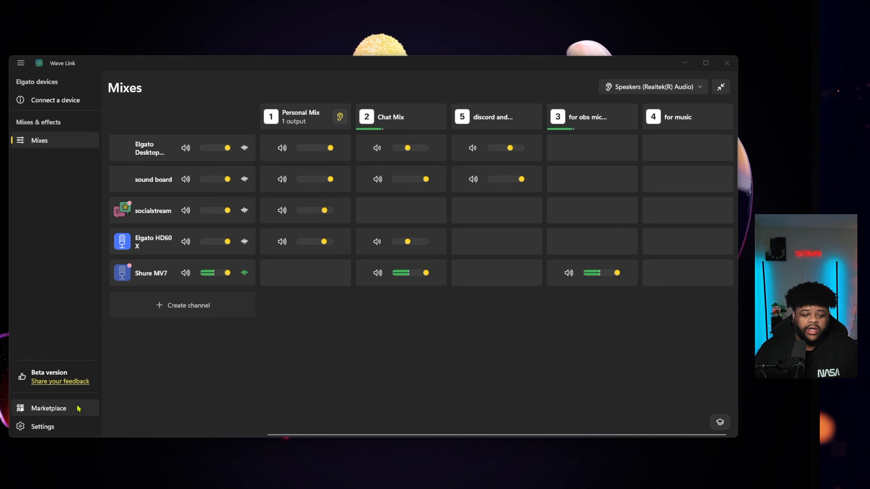
left_click(50, 408)
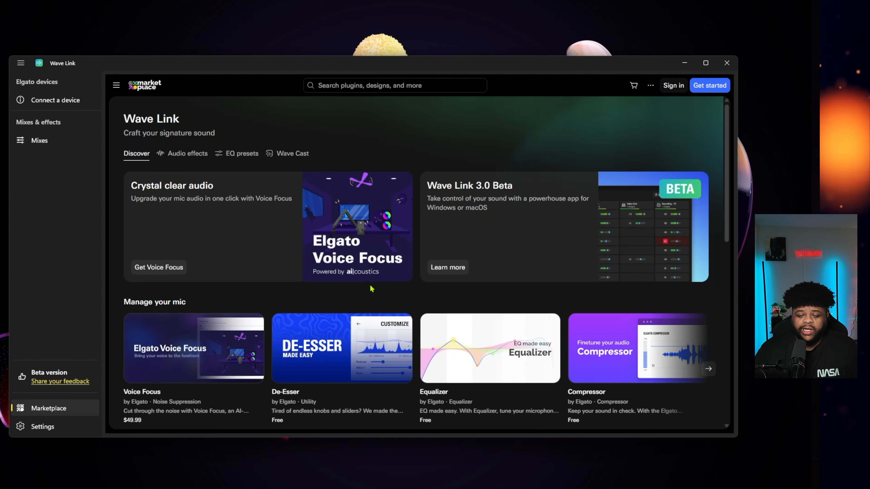
scroll(473, 327, "down", 3)
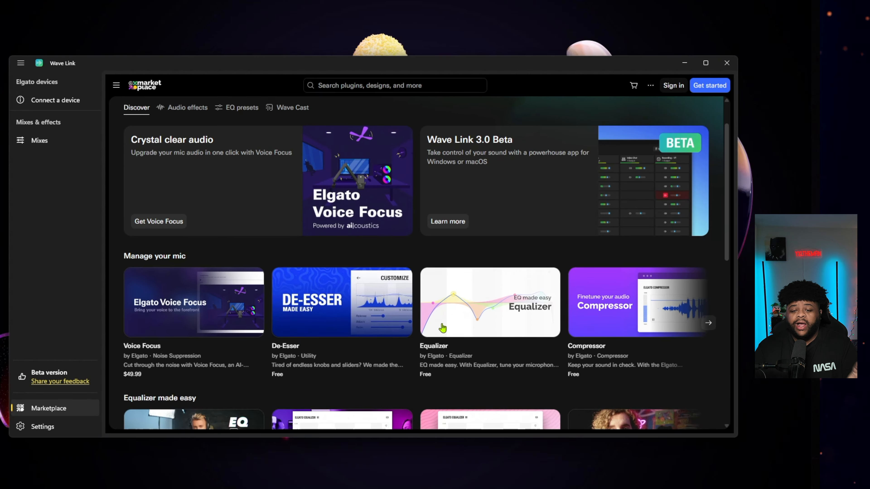
scroll(468, 322, "down", 3)
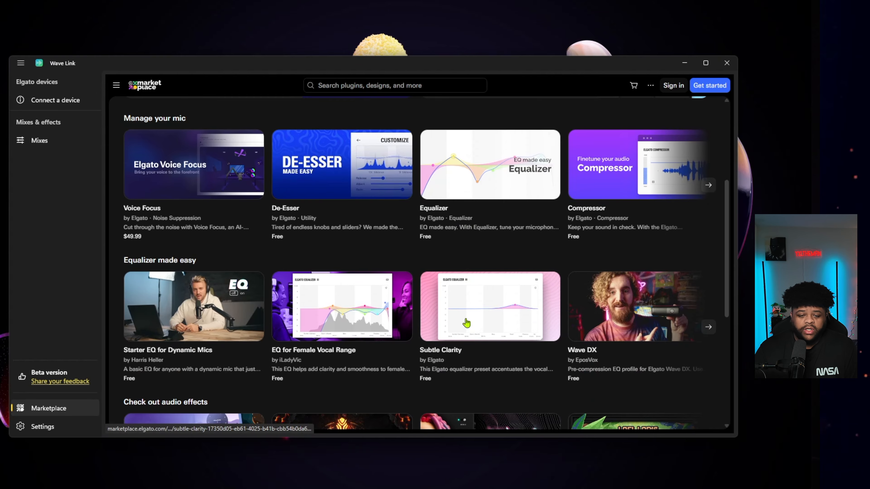
scroll(467, 324, "up", 5)
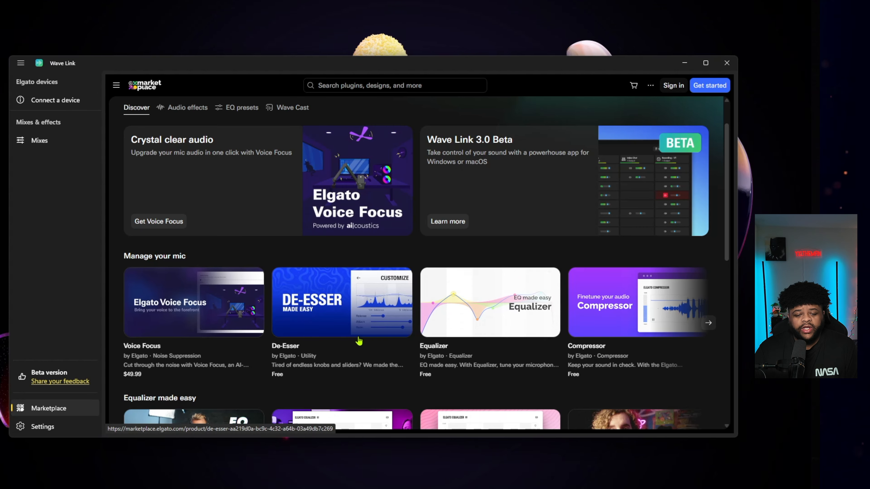
left_click(709, 324)
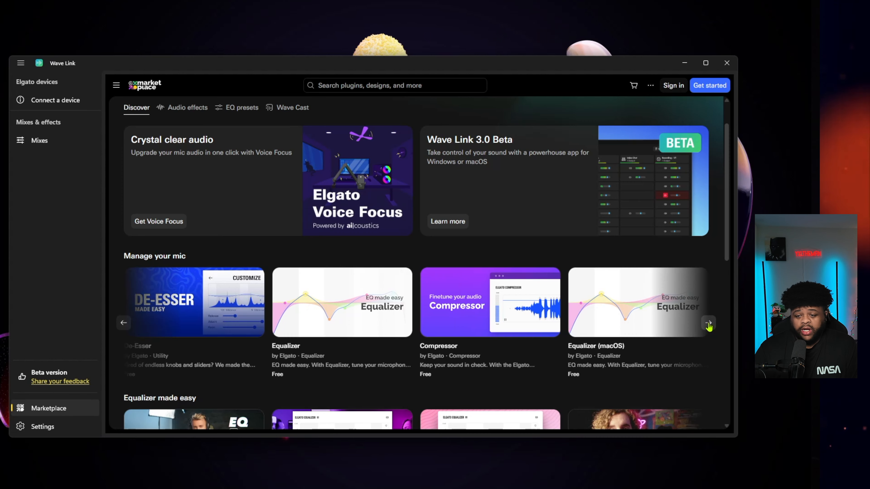
left_click(708, 324)
left_click(697, 324)
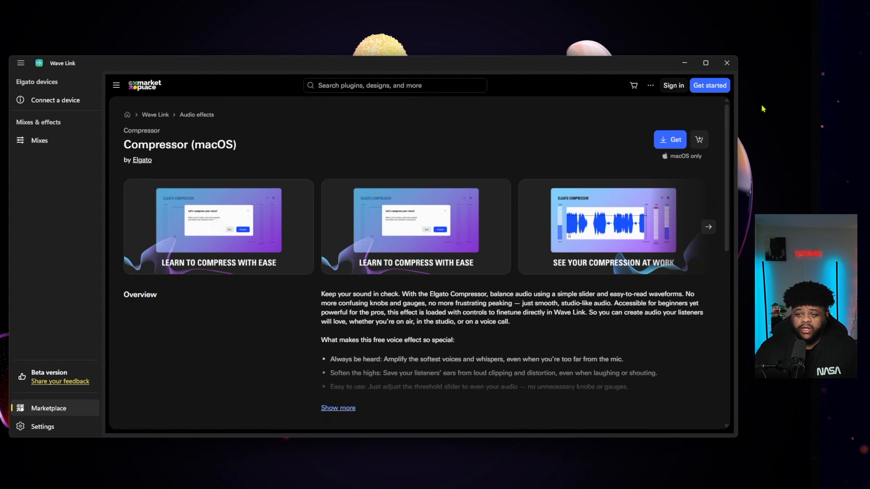
Return to the mixes and check which effects can be added to the Shure MV7 channel
left_click(48, 140)
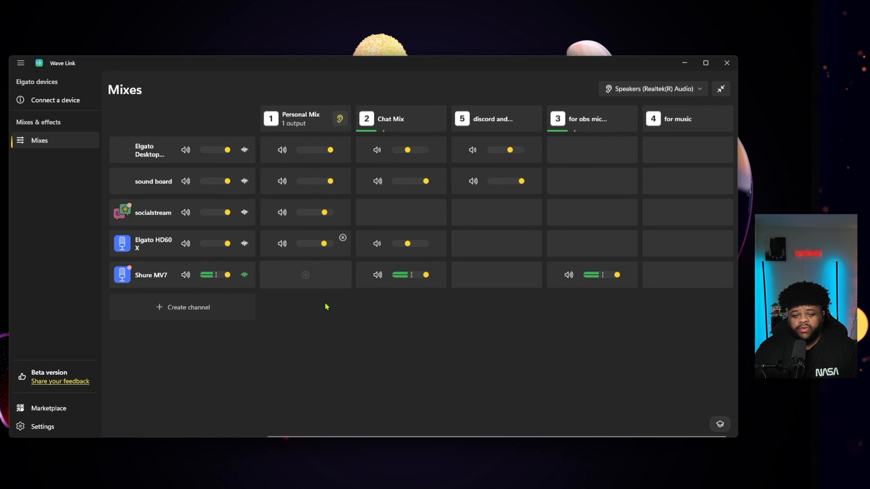
left_click(244, 274)
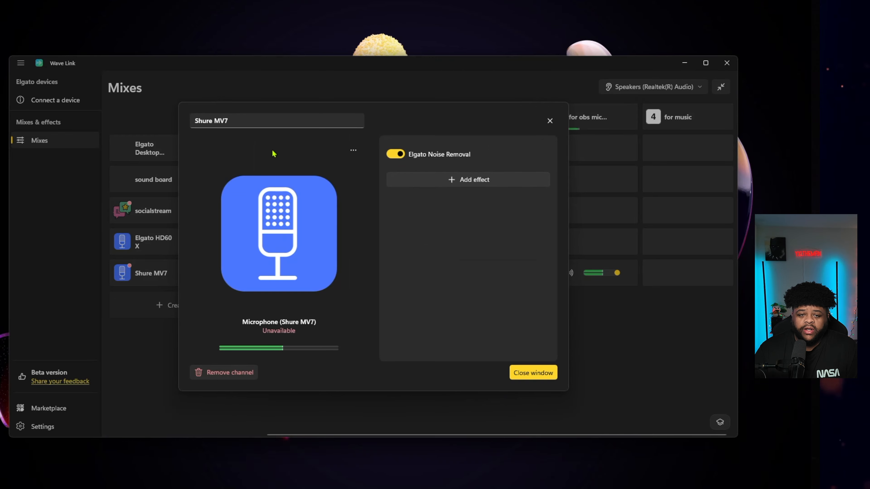
left_click(435, 184)
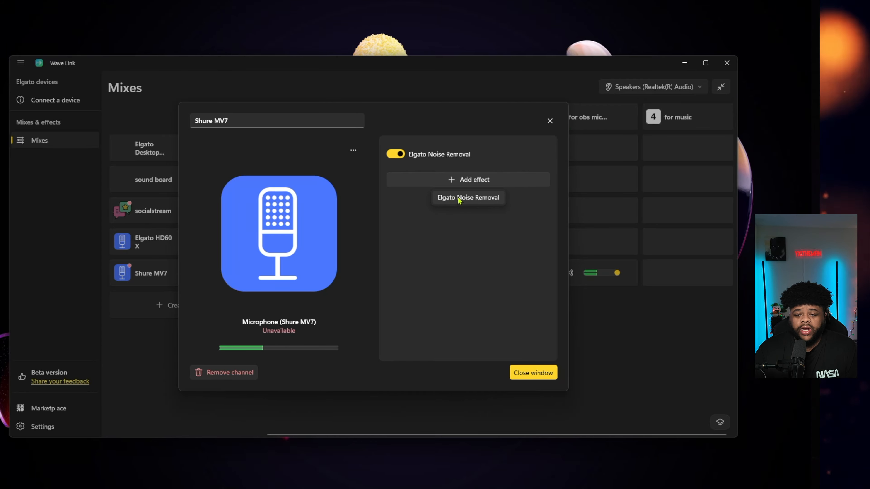
left_click(470, 252)
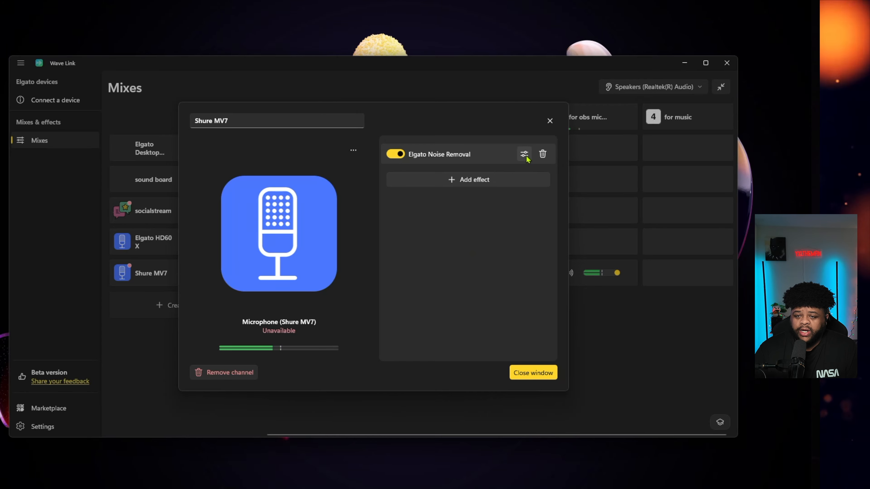
Inspect the noise gate settings of the Shure MV7's Elgato Noise Removal effect and close the channel's settings
left_click(522, 154)
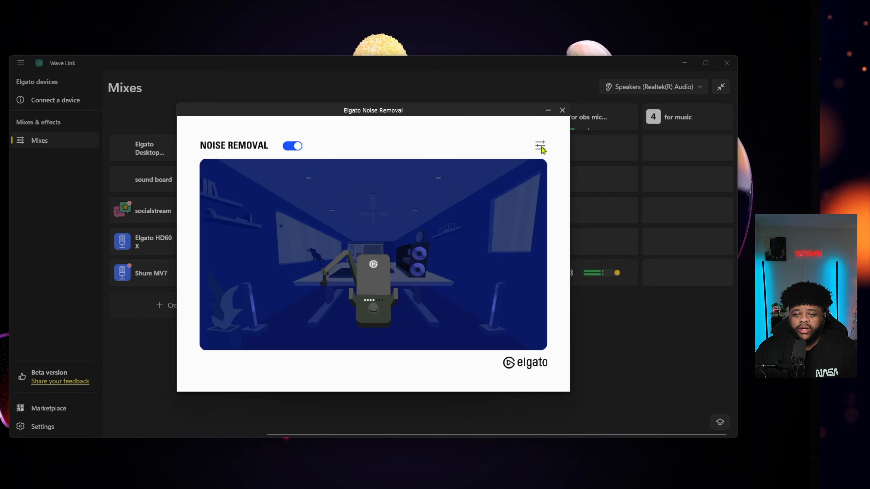
left_click(541, 146)
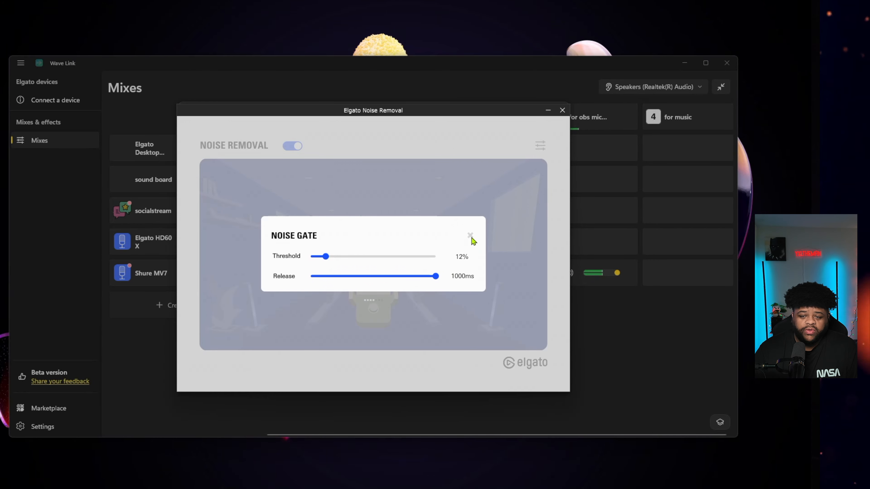
left_click(562, 113)
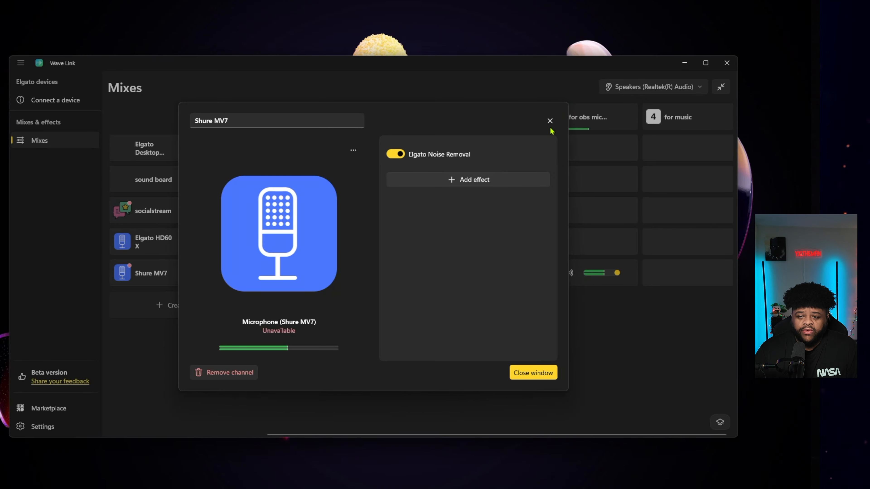
left_click(549, 121)
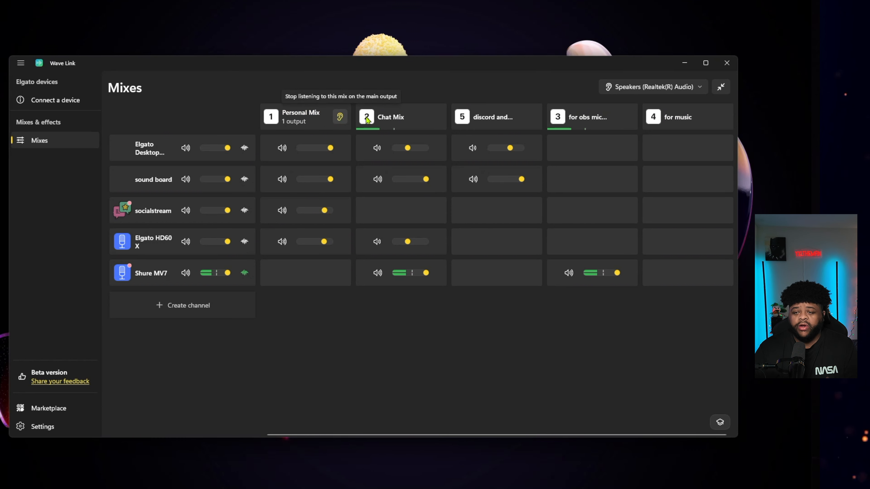
Check the main output device choices, and add the Shure MV7 channel to Personal Mix and remove it again
left_click(644, 90)
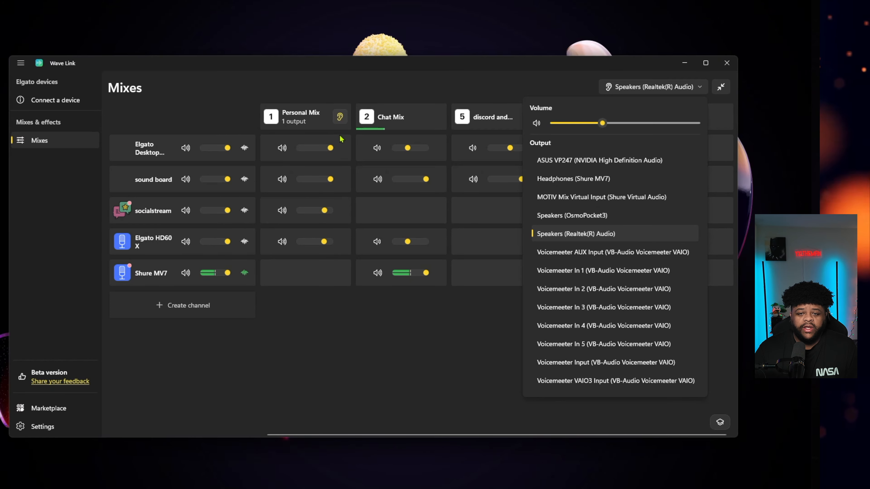
left_click(342, 363)
left_click(304, 273)
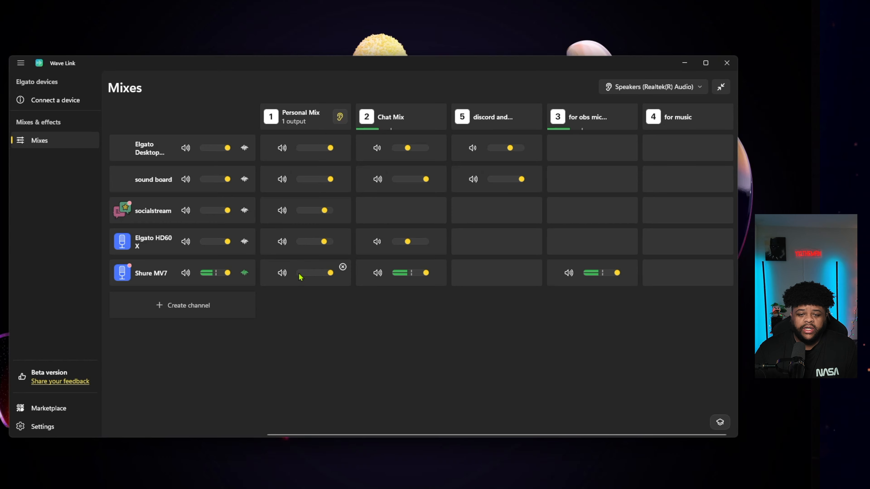
left_click(343, 267)
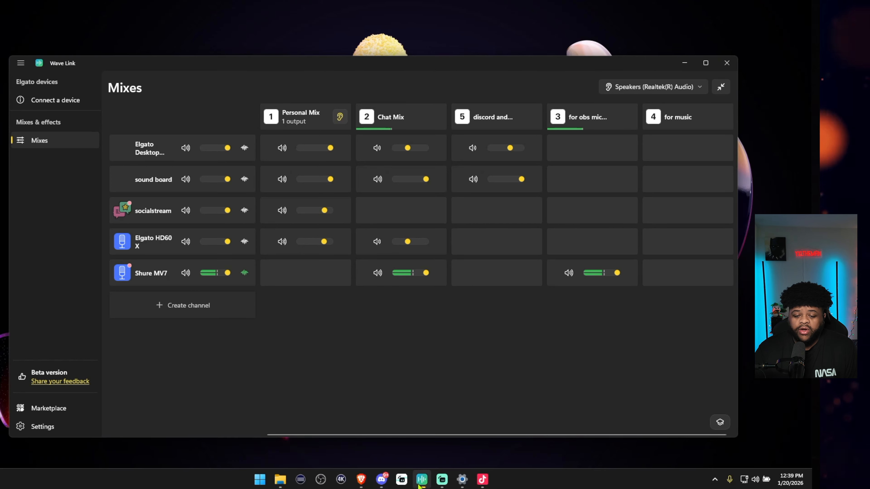
Switch to Discord and view its microphone input options
mouse_move(384, 482)
left_click(394, 438)
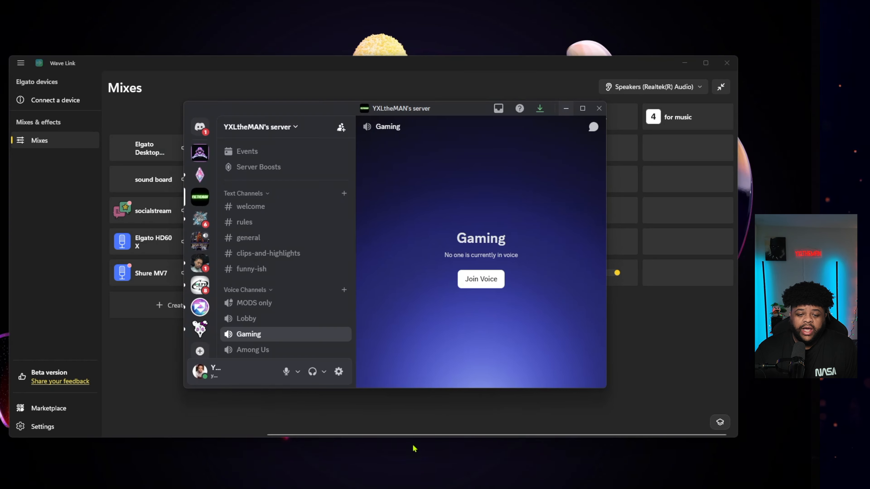
left_click(298, 373)
mouse_move(356, 261)
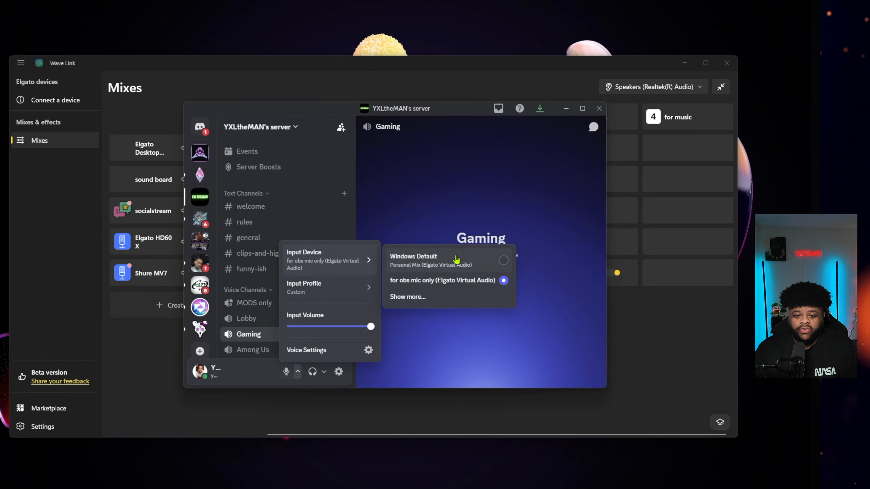
left_click(339, 372)
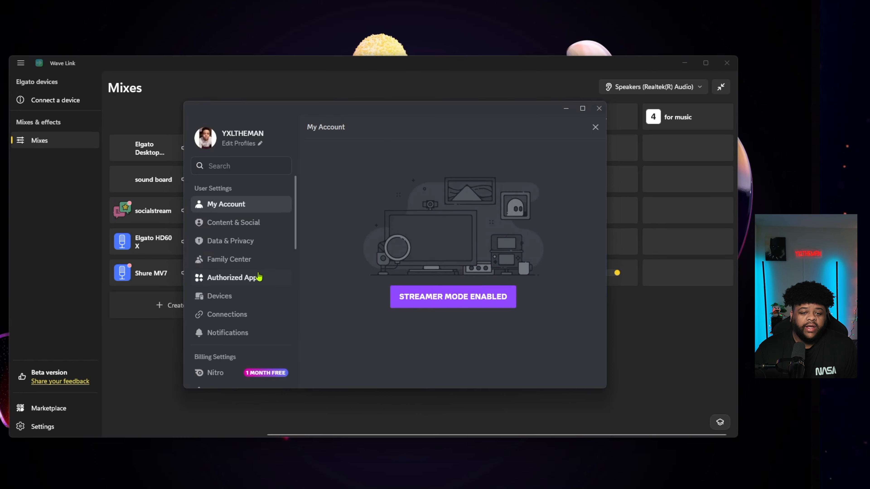
scroll(246, 310, "down", 2)
scroll(249, 310, "up", 2)
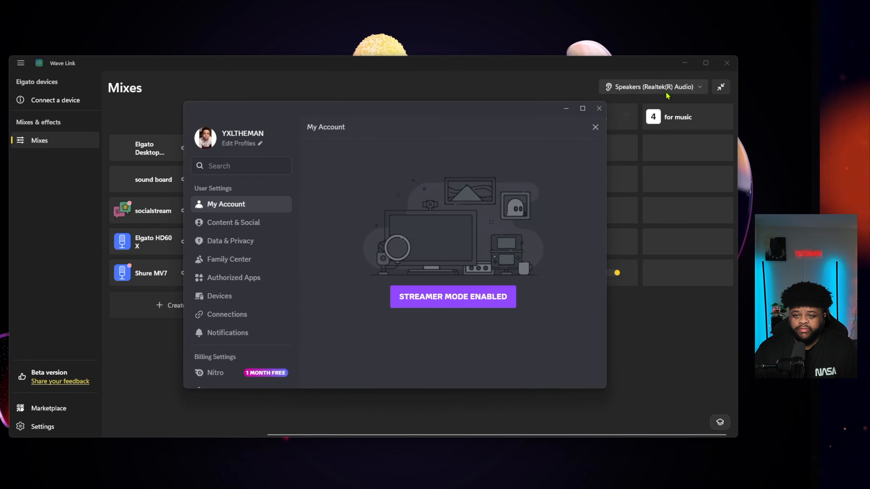
left_click(596, 127)
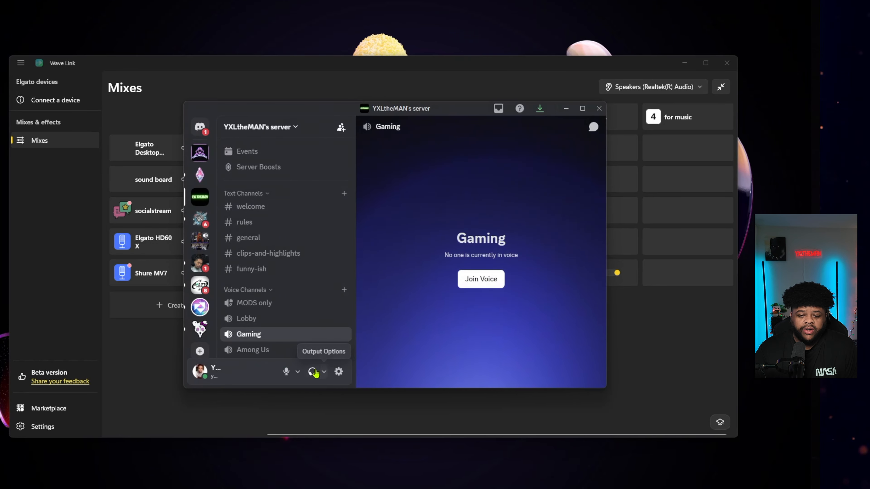
Open the voice settings and check the microphone device choices, with the window moved clear of Wave Link's rightmost mixes
left_click(299, 372)
left_click(355, 348)
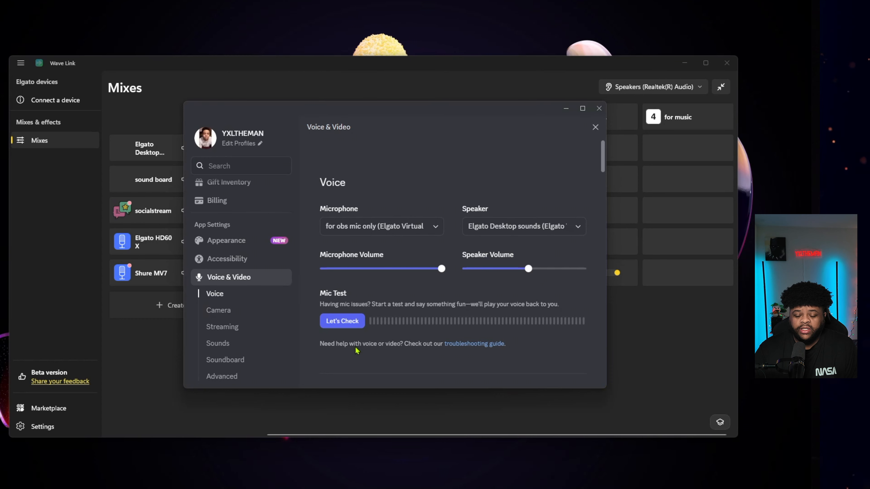
left_click(425, 230)
left_click_drag(433, 113, 276, 115)
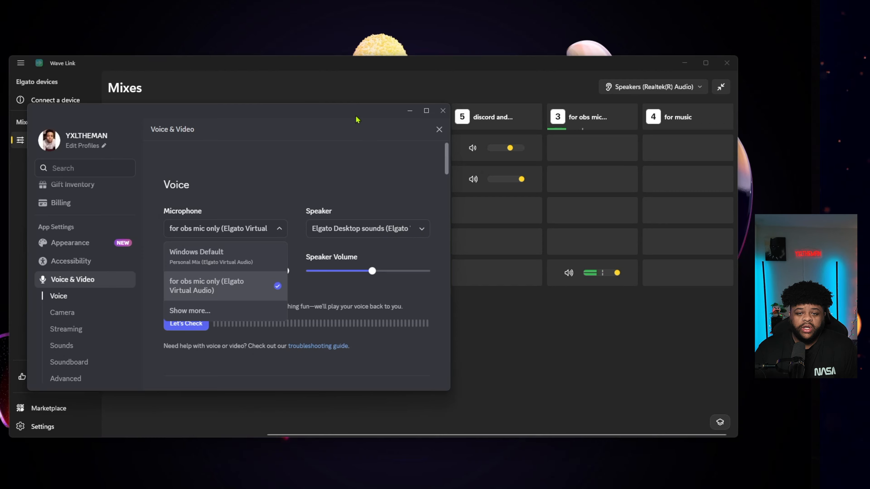
left_click(434, 170)
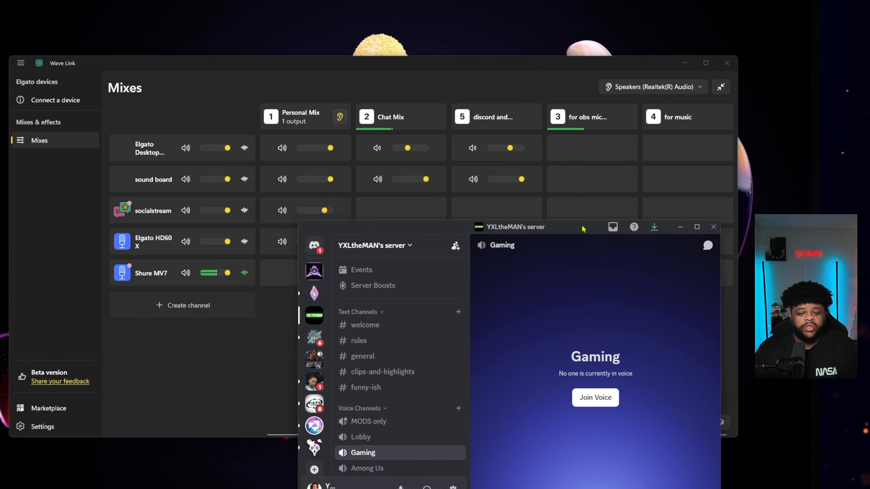
Reopen Discord's voice settings to check the speaker device choices, and minimize Discord when finished
left_click_drag(586, 225, 549, 226)
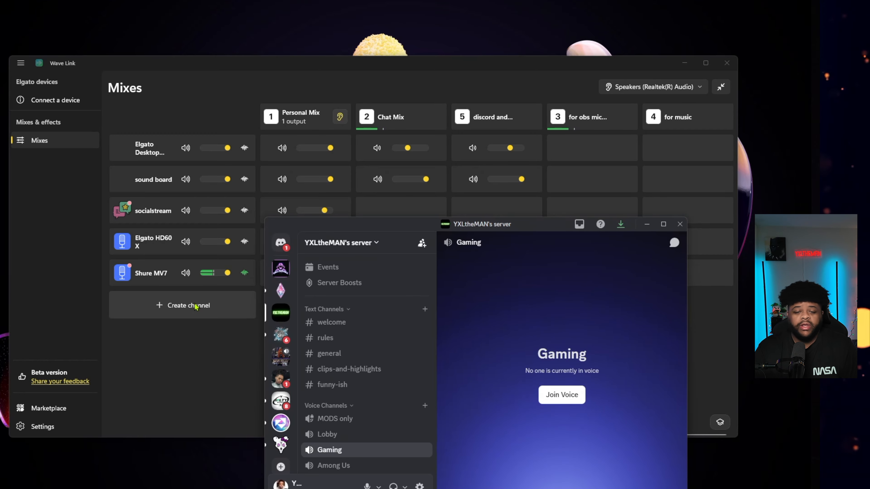
left_click_drag(539, 226, 456, 104)
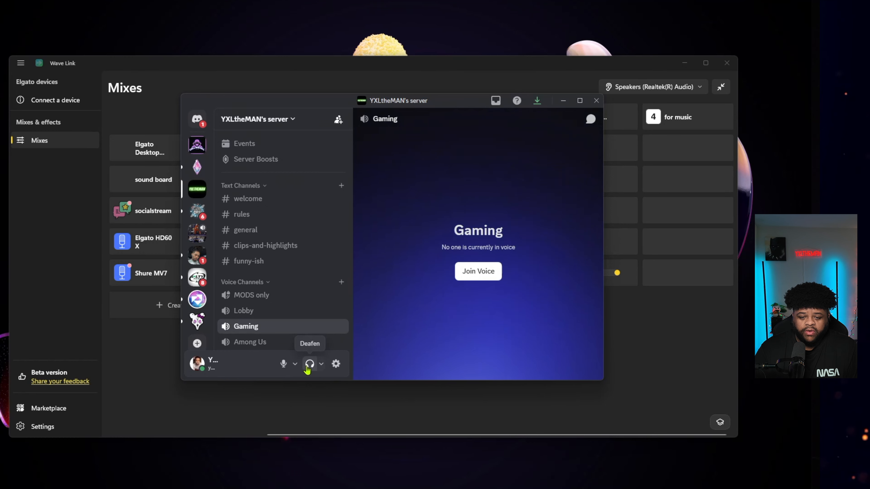
left_click(295, 363)
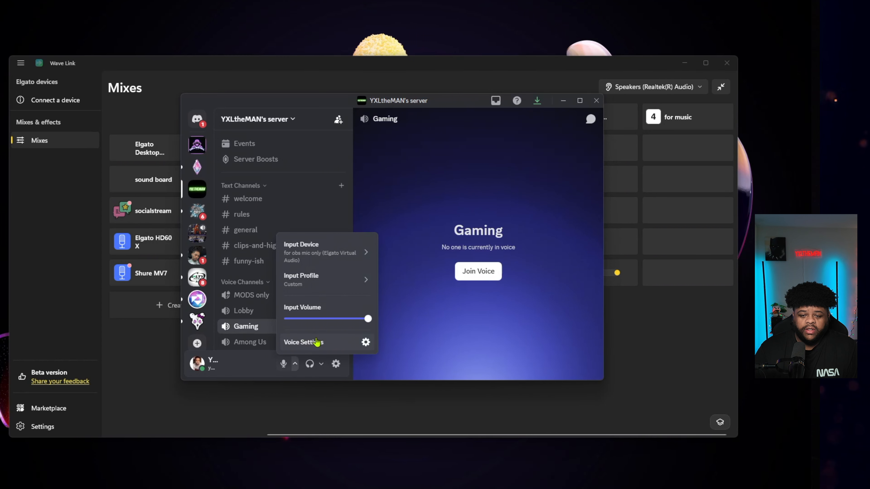
left_click(317, 343)
left_click(511, 225)
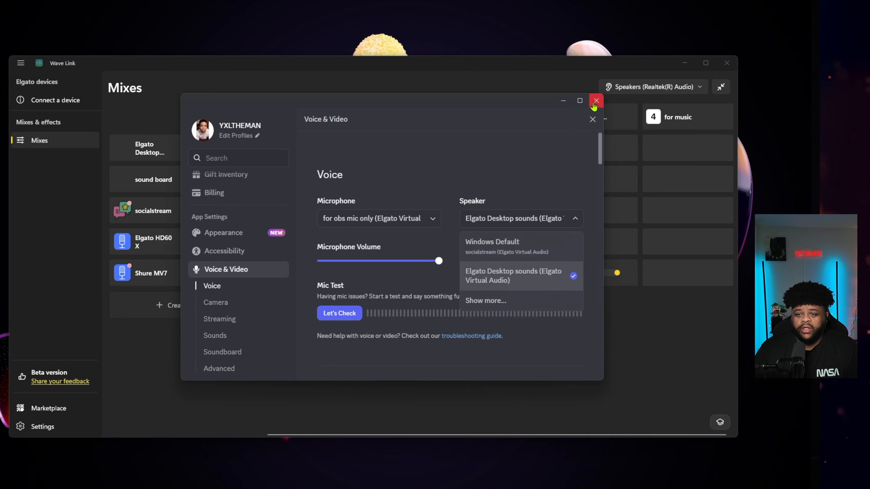
left_click(592, 120)
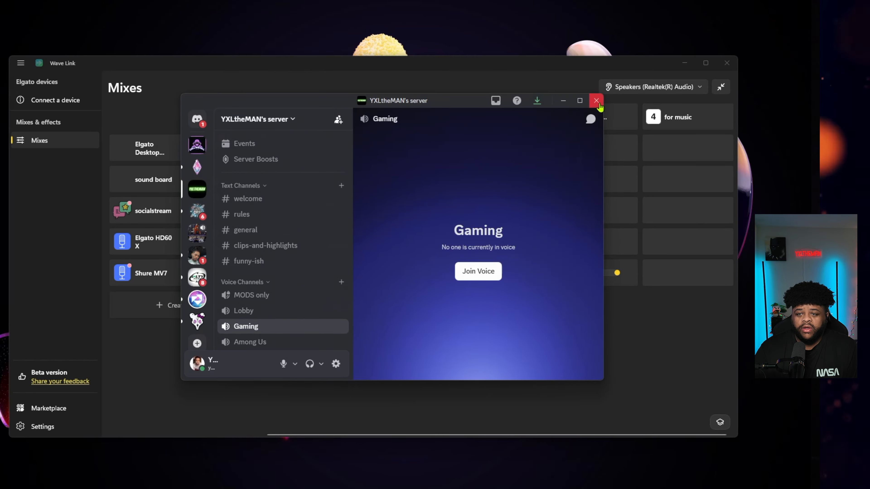
left_click(563, 100)
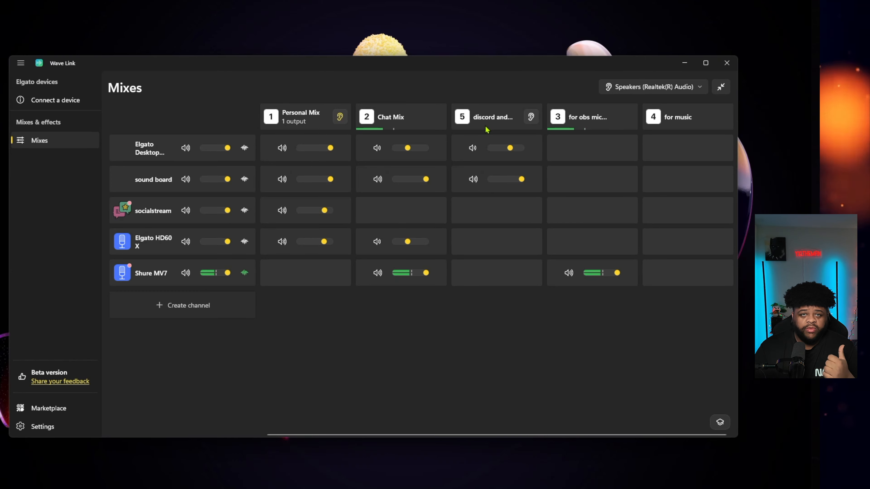
Switch to OBS Studio and check which device the sound board audio source uses in its properties, closing them unchanged
mouse_move(321, 483)
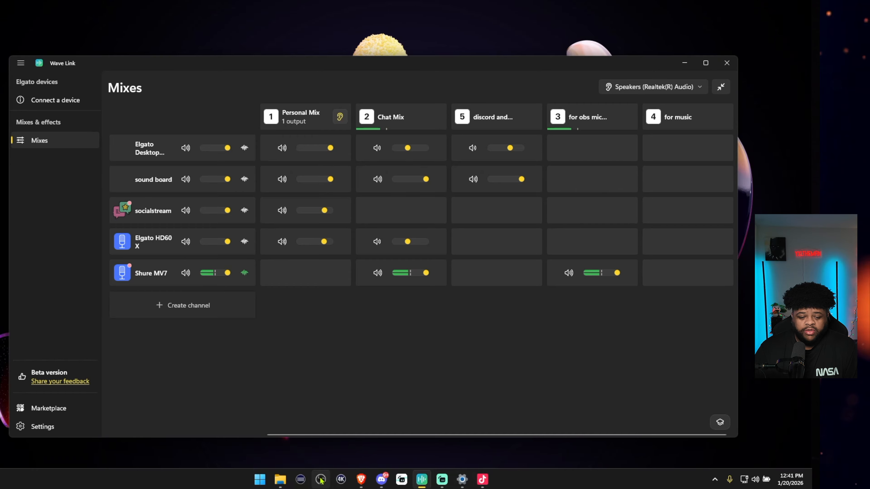
left_click(320, 480)
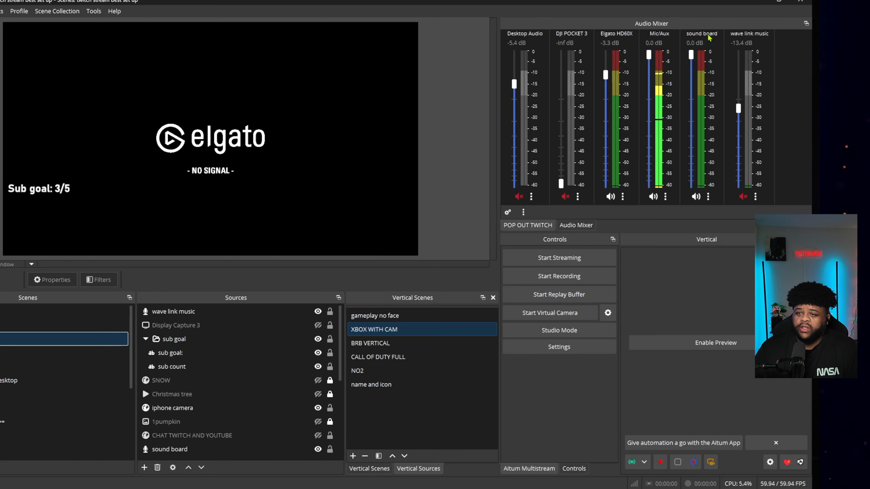
left_click(709, 197)
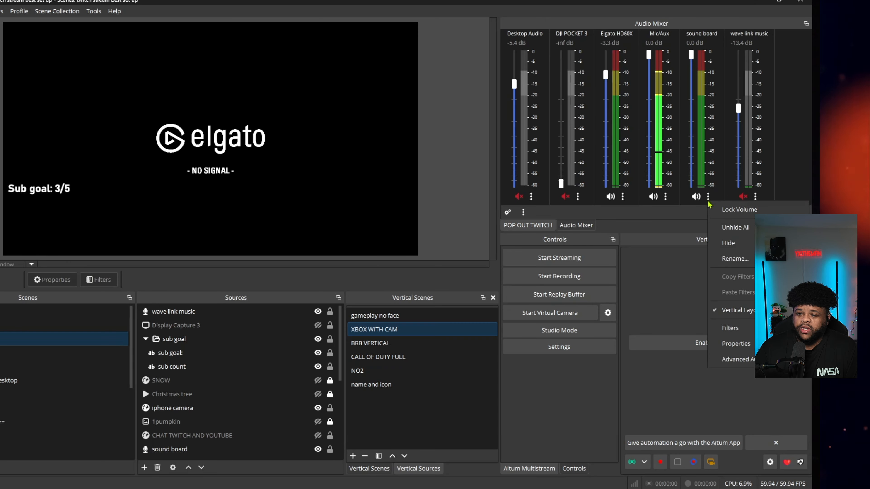
left_click(737, 401)
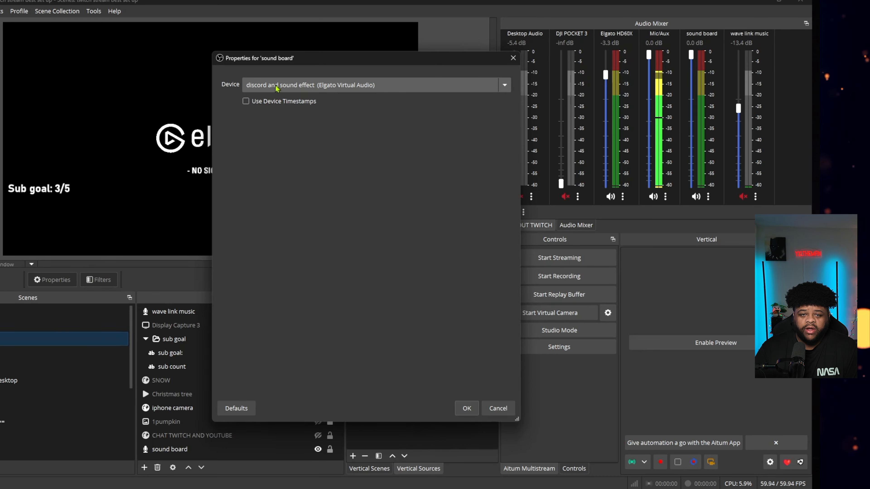
left_click(514, 58)
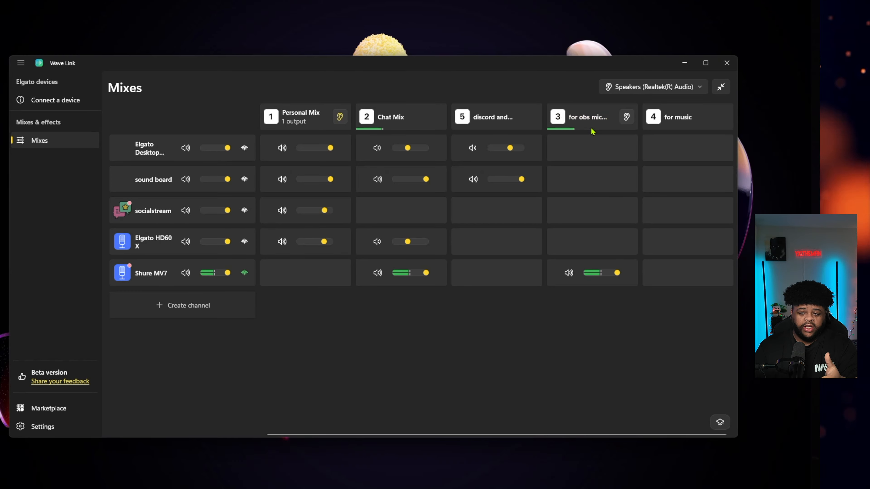
Return to OBS Studio from Wave Link and check the device assigned in the Mic/Aux source's properties, closing them when finished
mouse_move(445, 488)
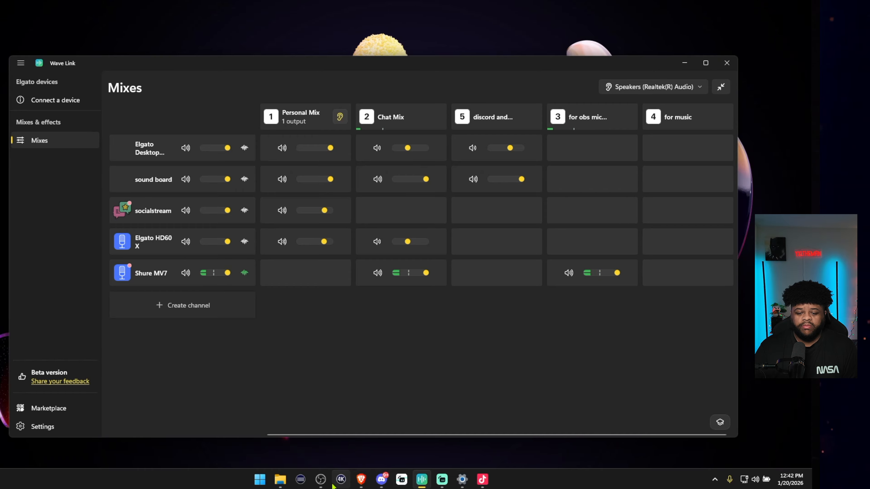
left_click(321, 480)
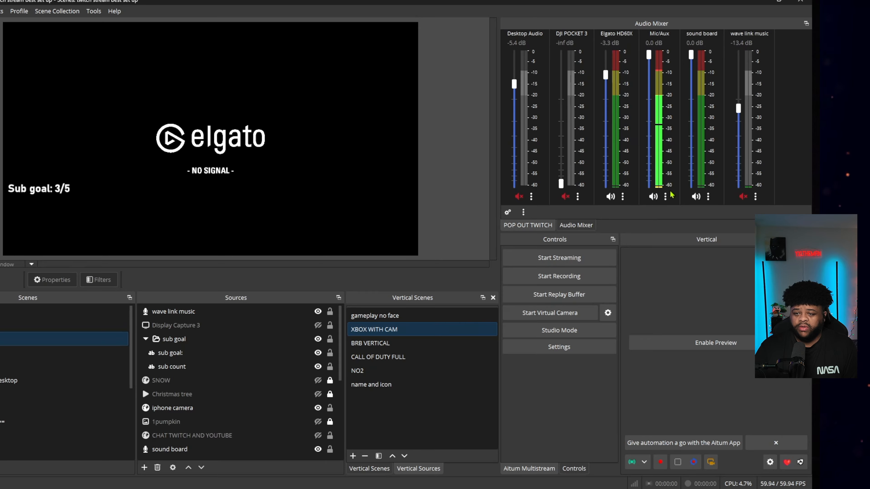
left_click(692, 341)
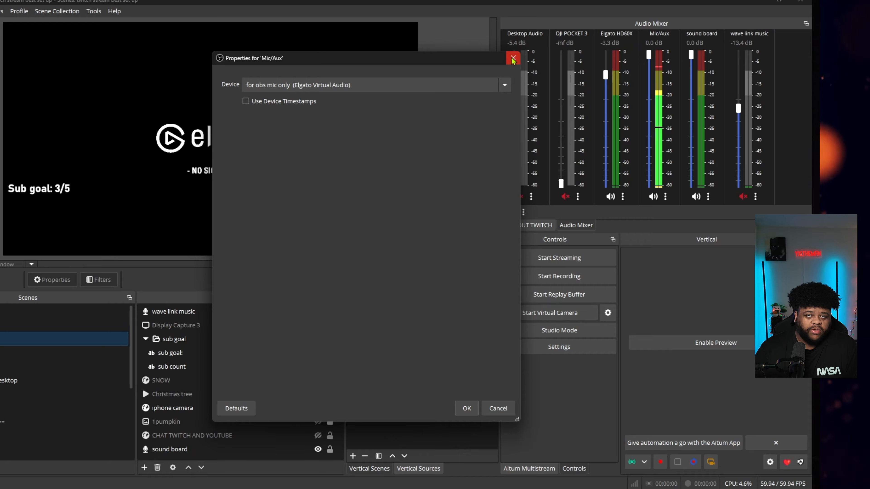
left_click(513, 59)
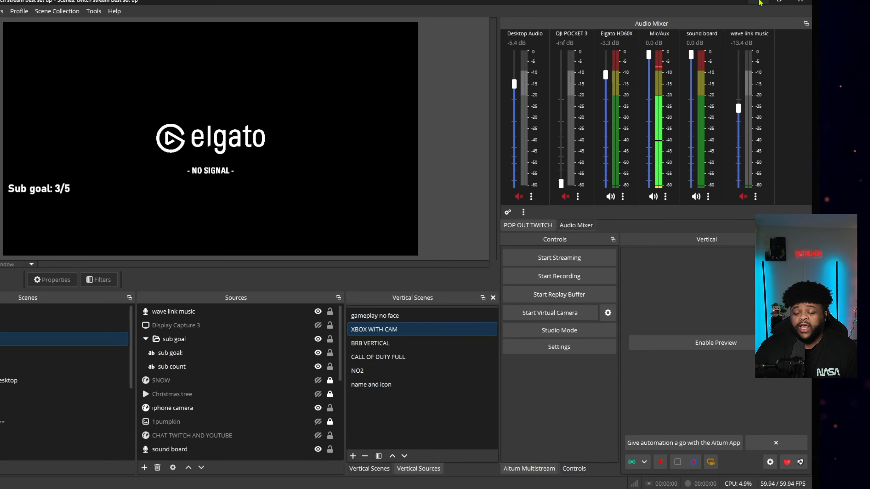